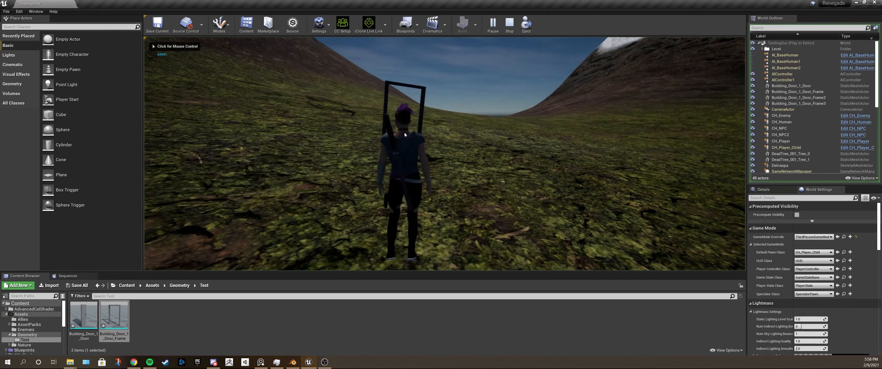
- Play-test the level by walking the character into the door frame to check its collision, and end the session
key(w)
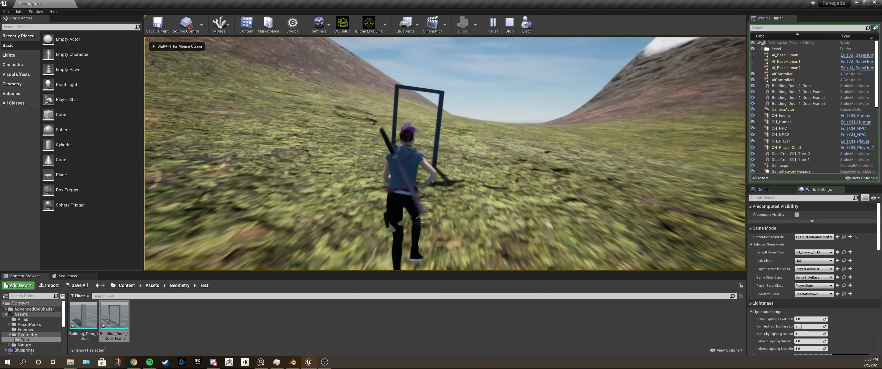
key(s)
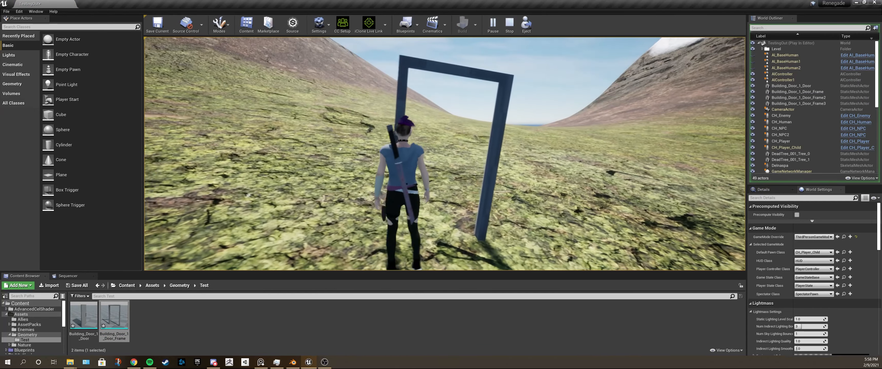
key(a)
key(s)
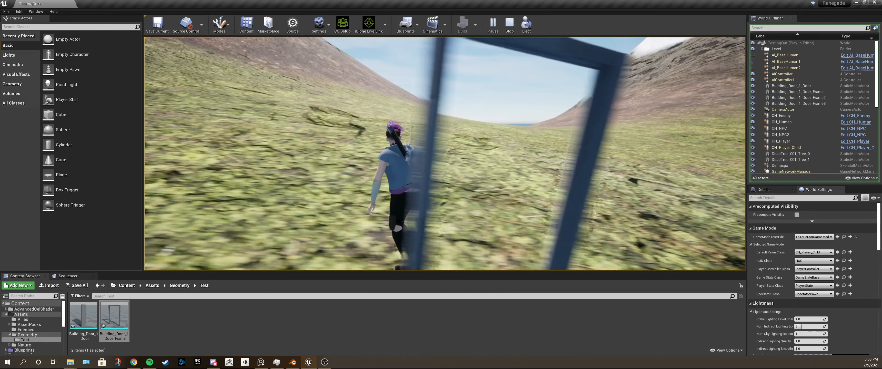
key(Escape)
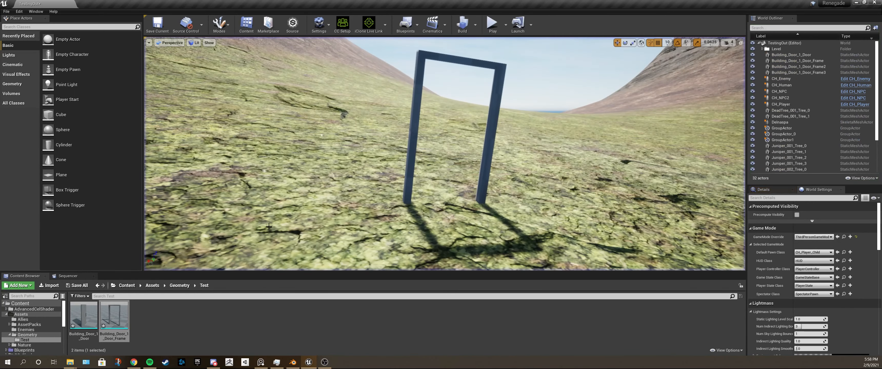
- Open the Building_Door_1_Door_Frame static mesh and display its simple collision to inspect how it covers the opening
double_click(115, 319)
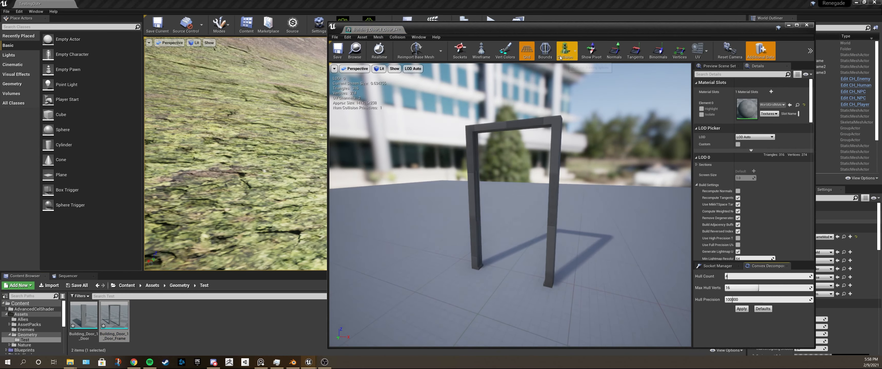
click(566, 52)
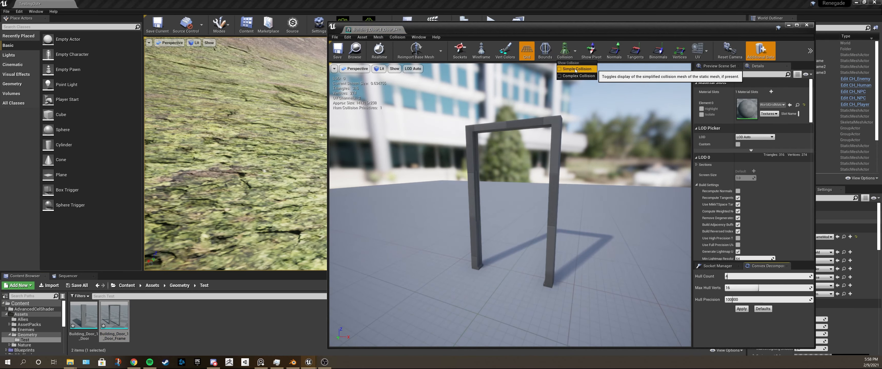
click(576, 70)
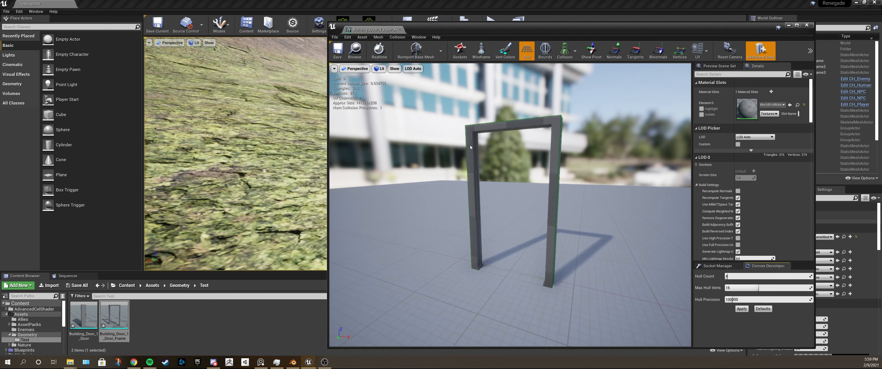
drag(546, 122, 426, 159)
drag(540, 188, 517, 205)
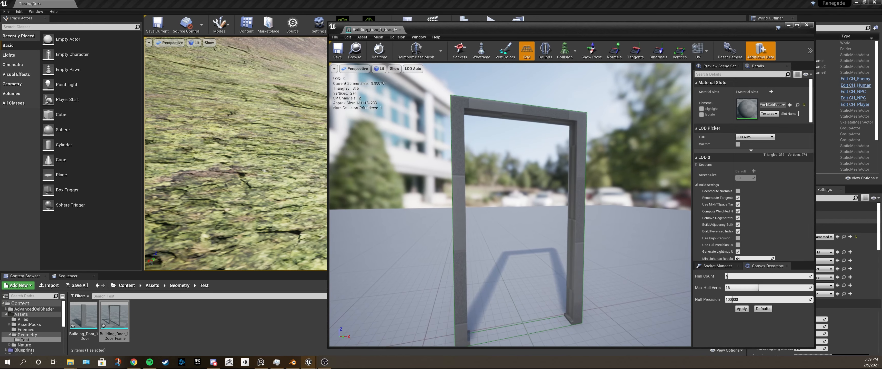
- Compare the frame's complex collision with its simple collision, leaving only the simple collision displayed
click(566, 60)
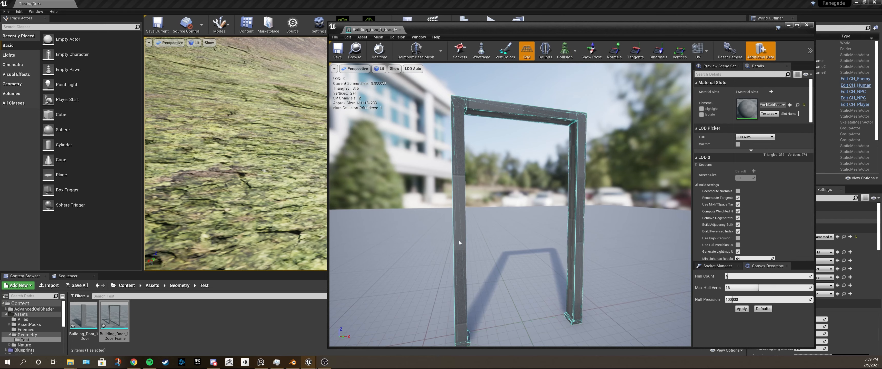
drag(461, 253, 473, 220)
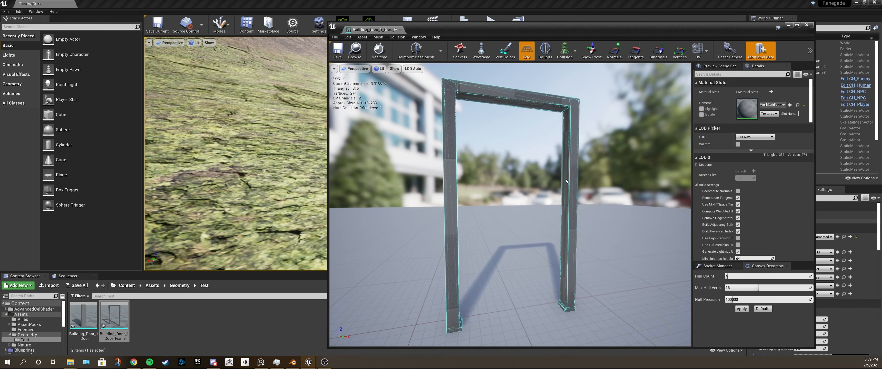
click(565, 52)
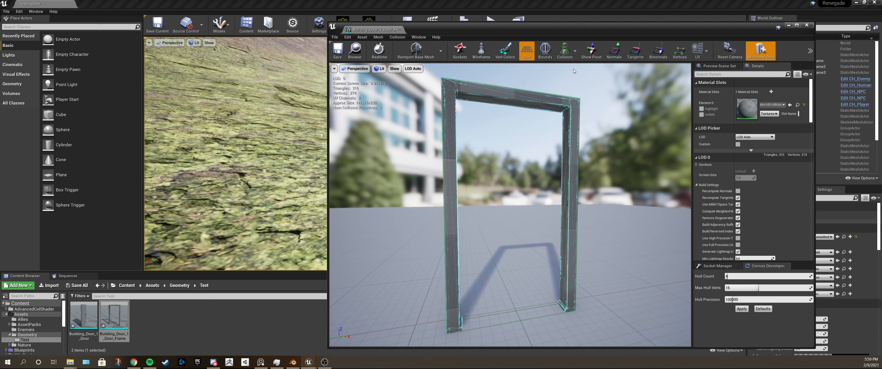
click(565, 51)
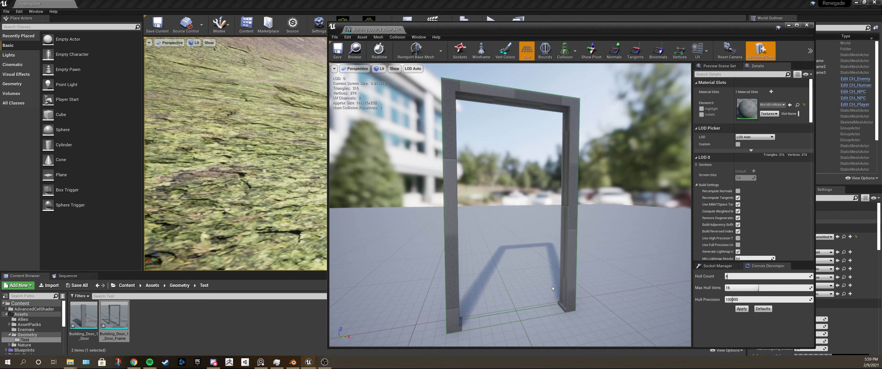
- Remove the existing collision from the door frame mesh and leave the mesh editor
click(397, 37)
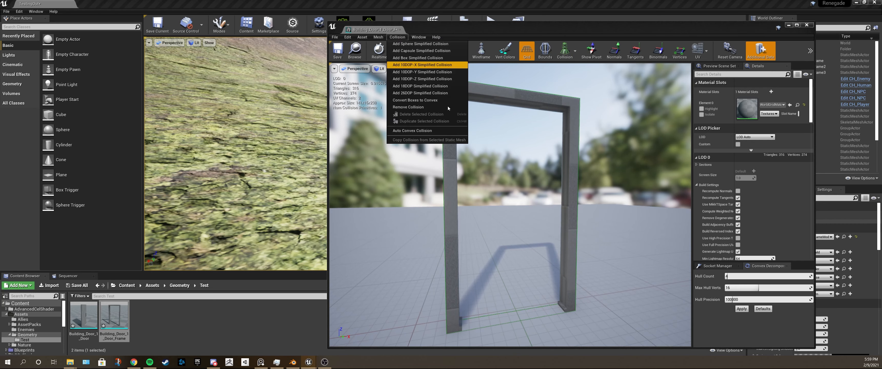
click(418, 107)
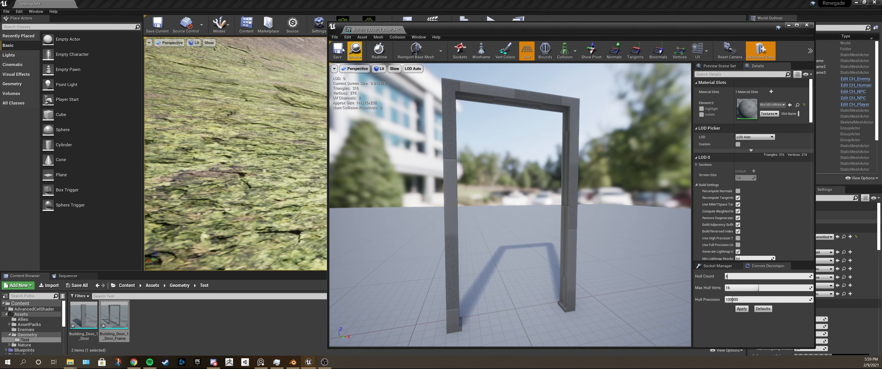
click(789, 26)
- Play-test the level by running the character through the door frame without collision, and end the session
click(491, 24)
key(w)
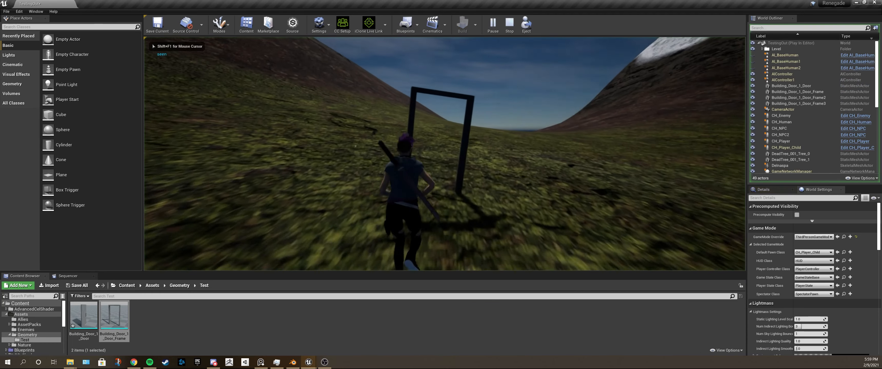
key(s)
key(w)
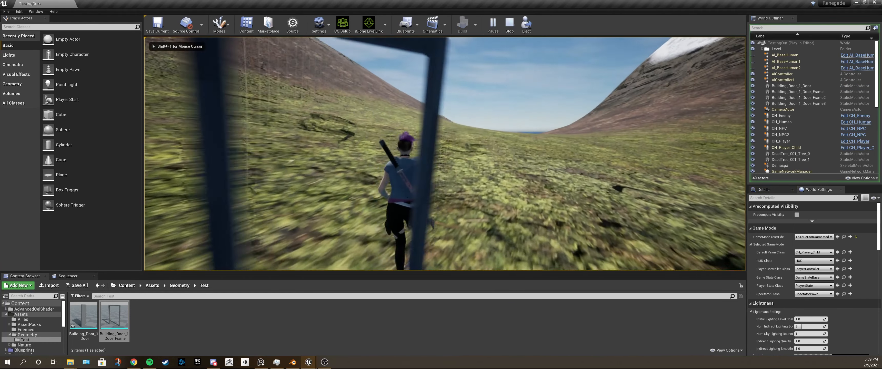
key(s)
key(Escape)
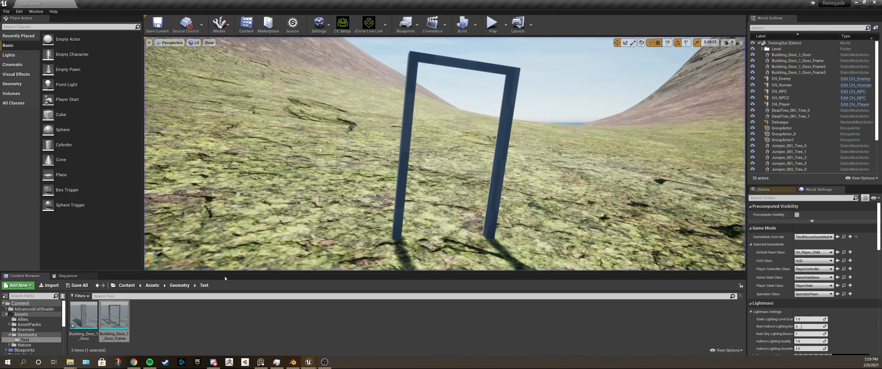
- Generate auto convex collision for the door frame mesh with hull count 4, 16 max hull verts and precision 100000, and save it
double_click(115, 314)
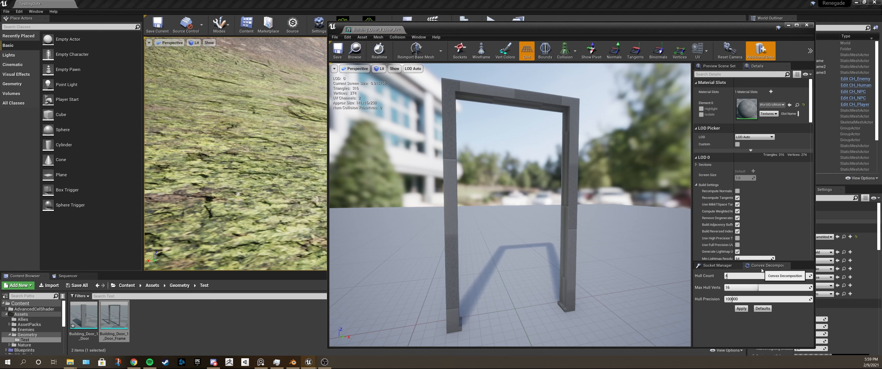
click(398, 38)
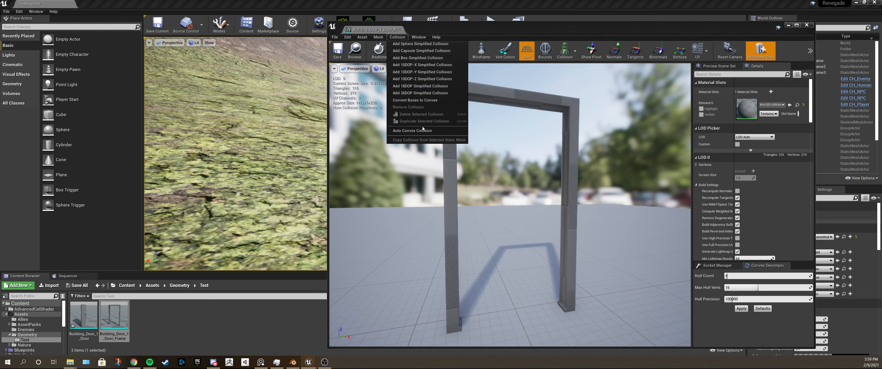
click(406, 131)
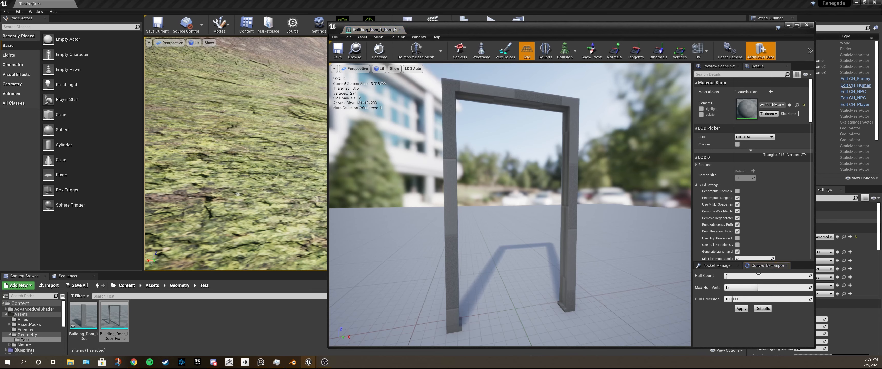
click(743, 310)
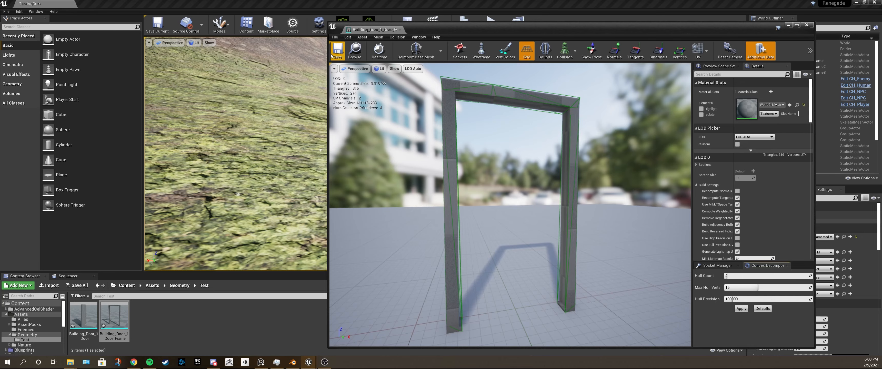
click(338, 50)
click(788, 25)
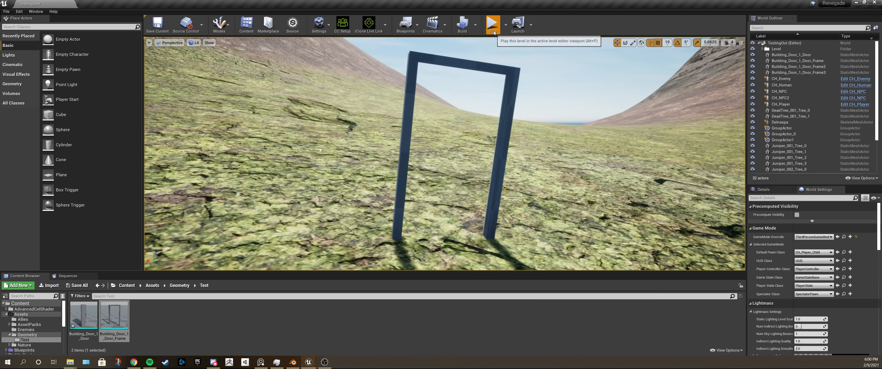
- Play-test the level by walking the character against the door frame with its auto convex collision, and end the session
click(493, 24)
key(w)
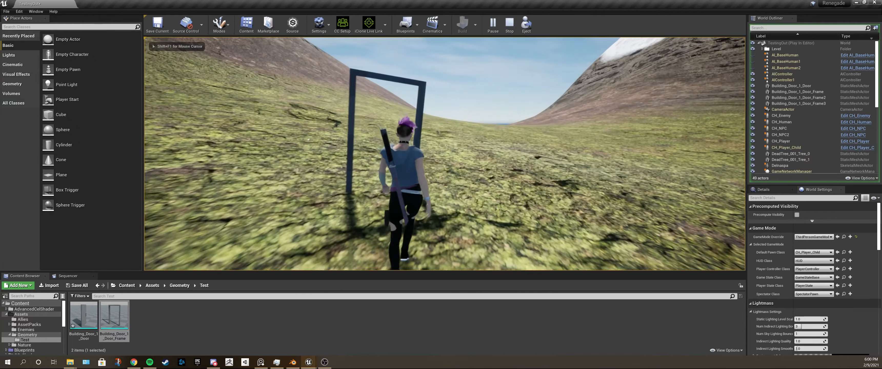
key(w)
key(w)
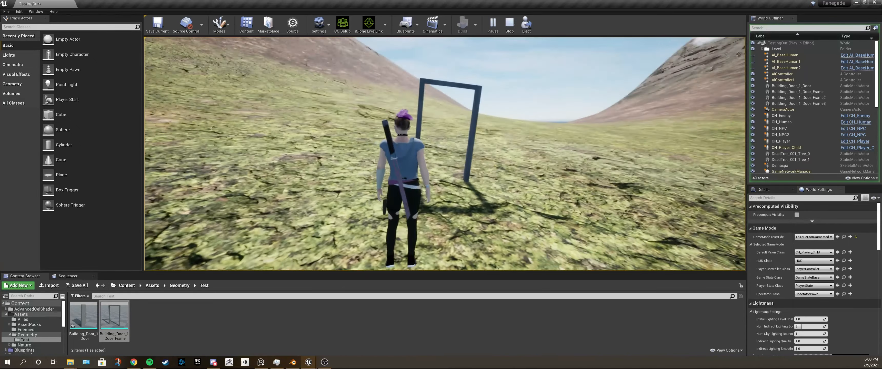
key(Escape)
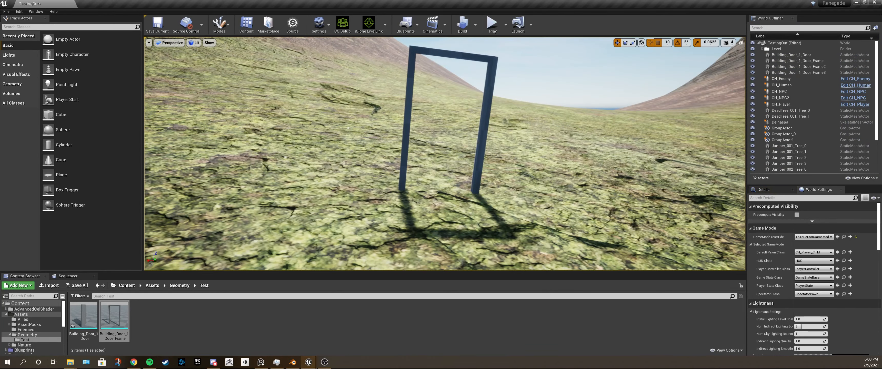
- Reopen the door frame's static mesh, and switch to Blender to examine the geometry of the UCX_Door_1 collision mesh
double_click(114, 315)
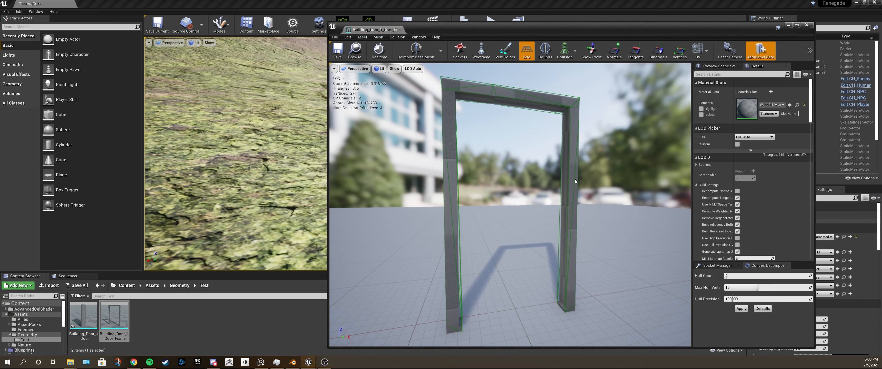
key(alt+Tab)
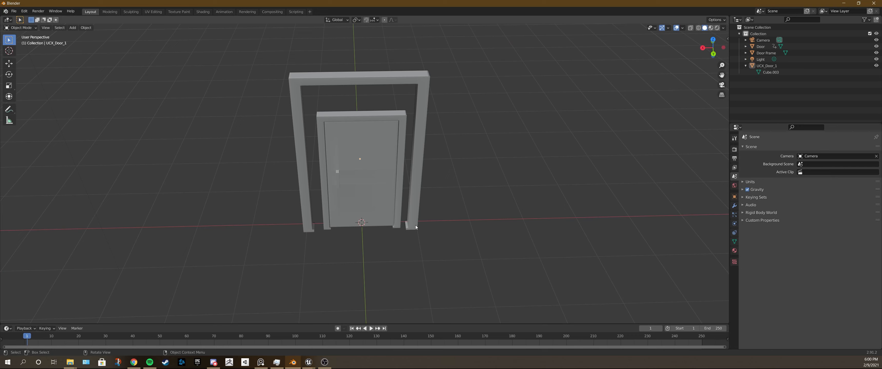
click(307, 226)
key(Tab)
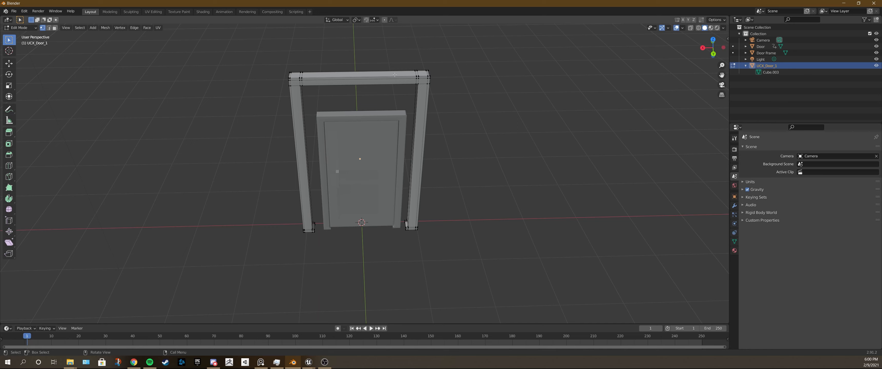
key(Tab)
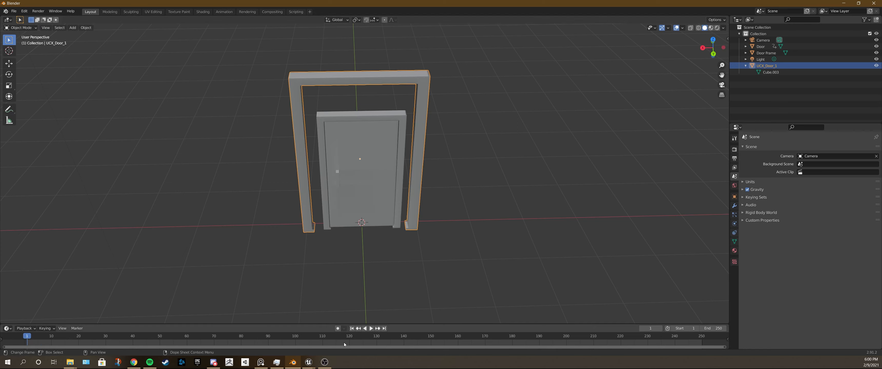
- Switch back to the door frame mesh in Unreal and set its Collision Complexity to Use Complex Collision As Simple
mouse_move(309, 363)
click(302, 342)
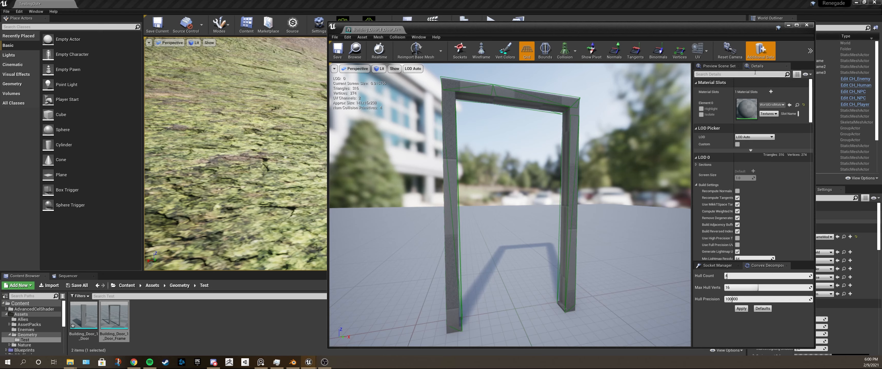
scroll(806, 160, down, 10)
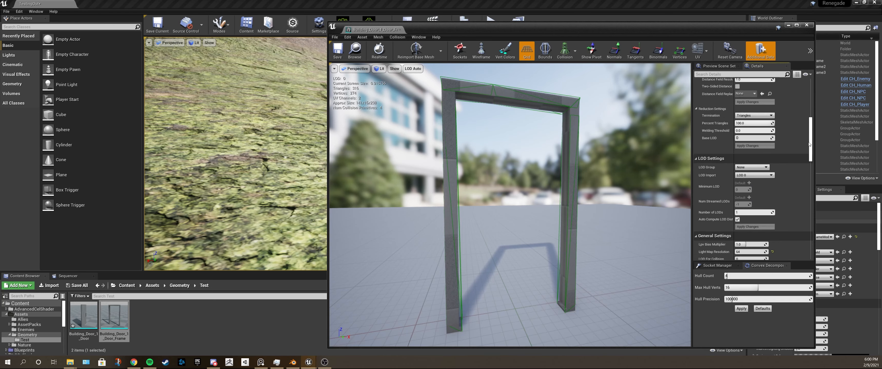
scroll(723, 171, down, 1)
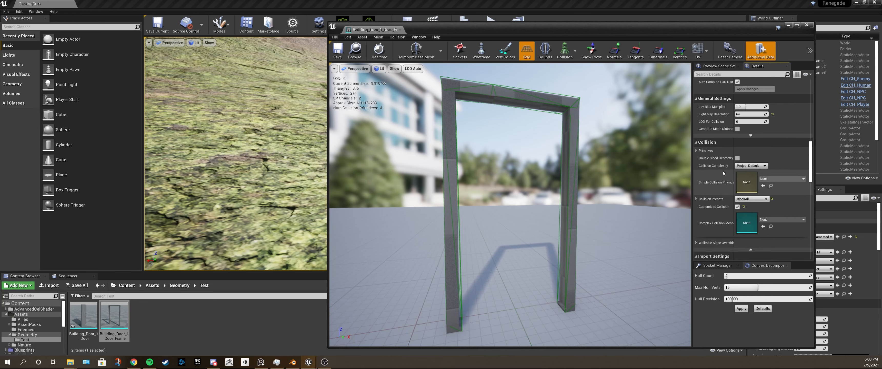
click(738, 208)
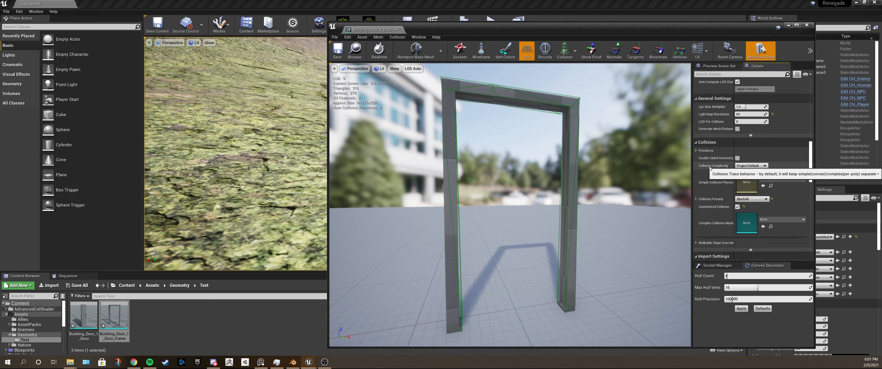
click(752, 166)
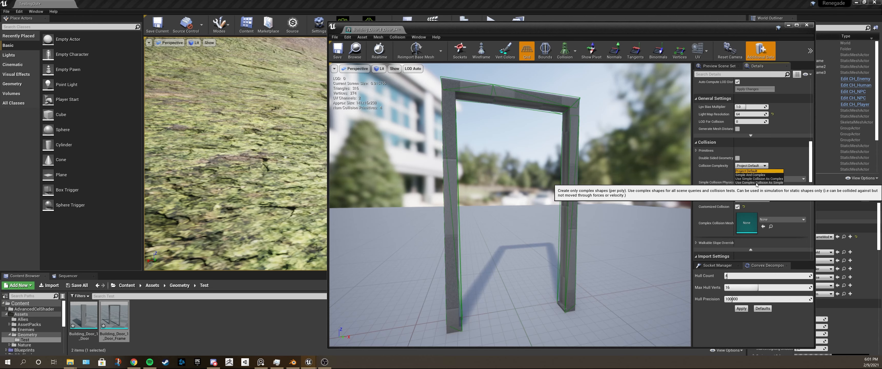
click(759, 183)
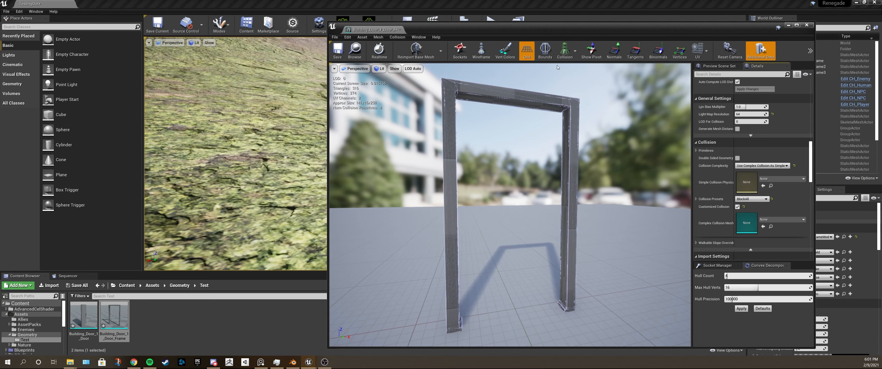
- Assign the Building_Door_1_Door_Frame mesh as its own Complex Collision Mesh, and minimize the static mesh editor
click(575, 51)
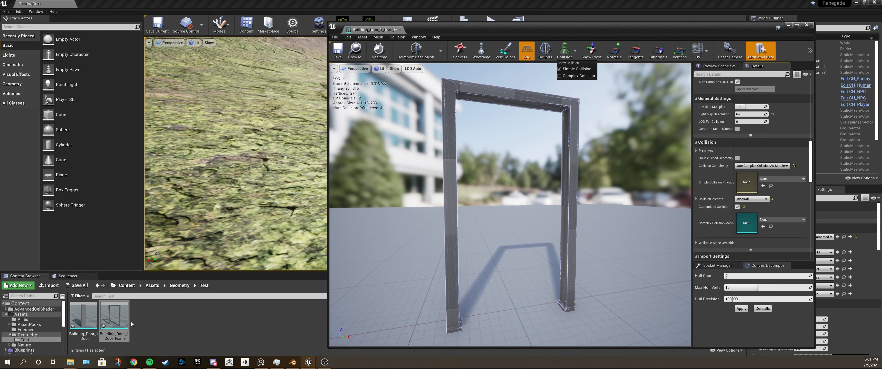
mouse_move(115, 320)
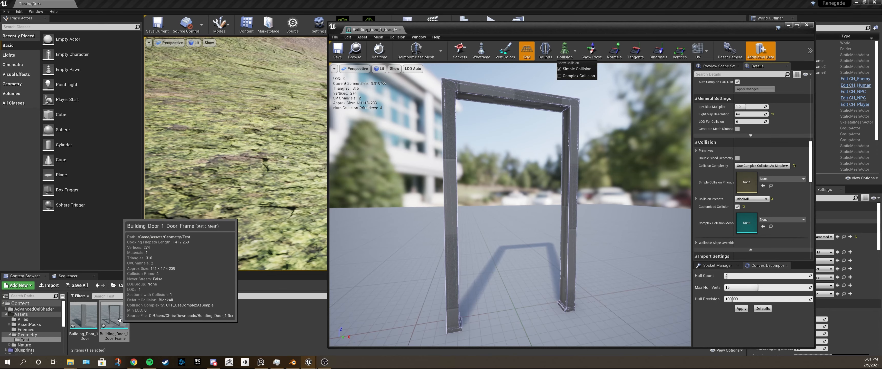
drag(119, 319, 752, 228)
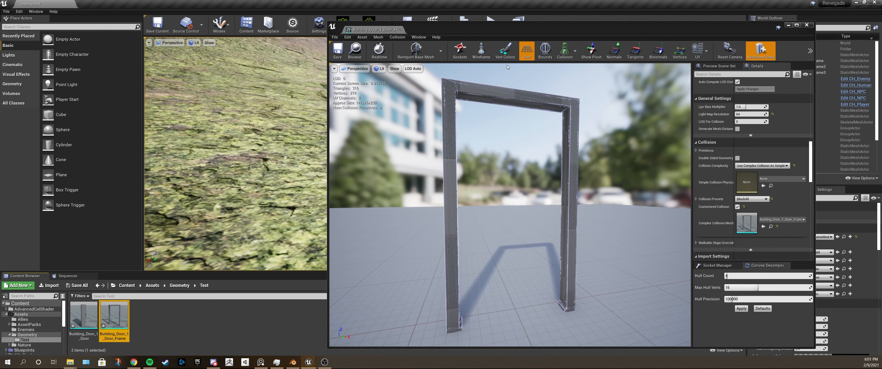
click(788, 25)
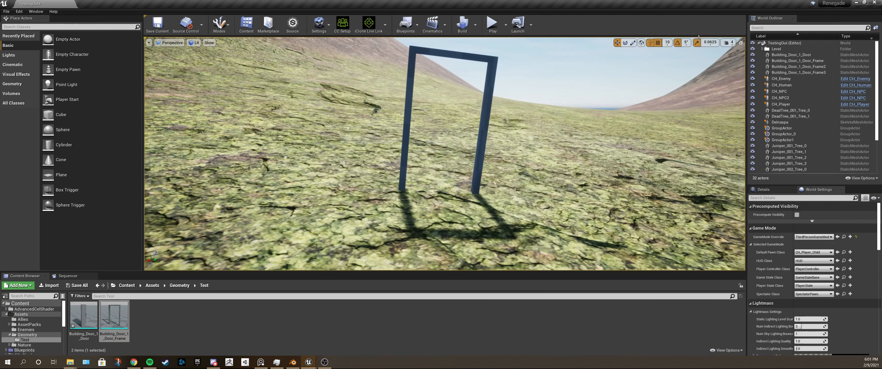
- Play-test the level by walking the character through the door frame opening and back, and end the session
click(493, 23)
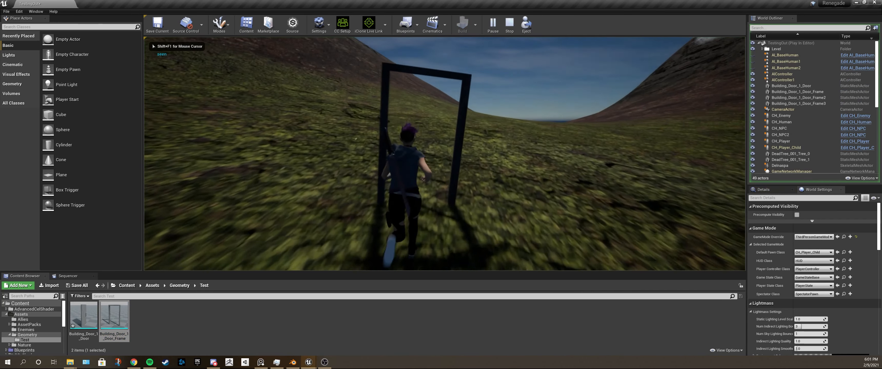
key(w)
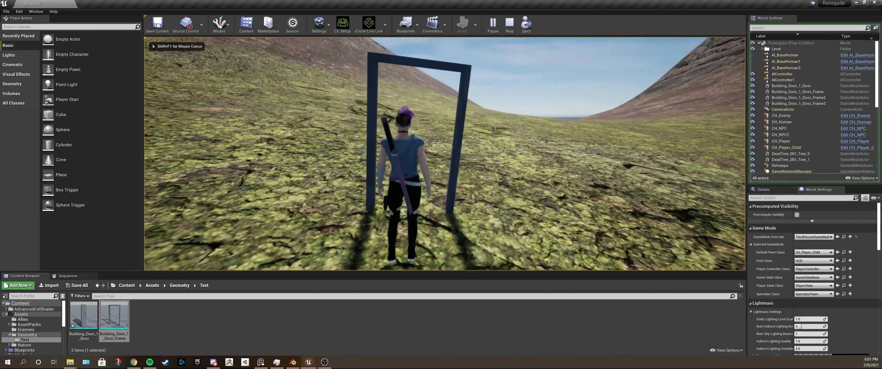
key(w)
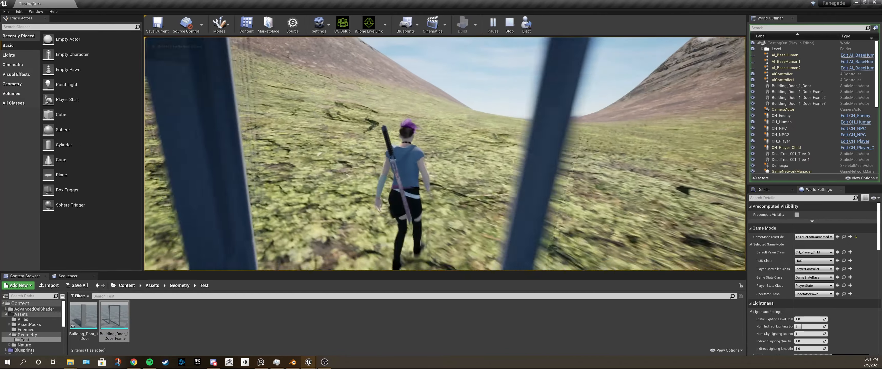
key(s)
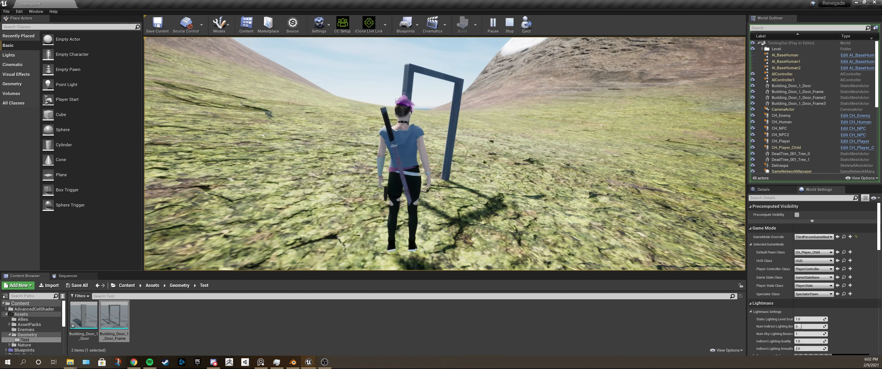
key(Escape)
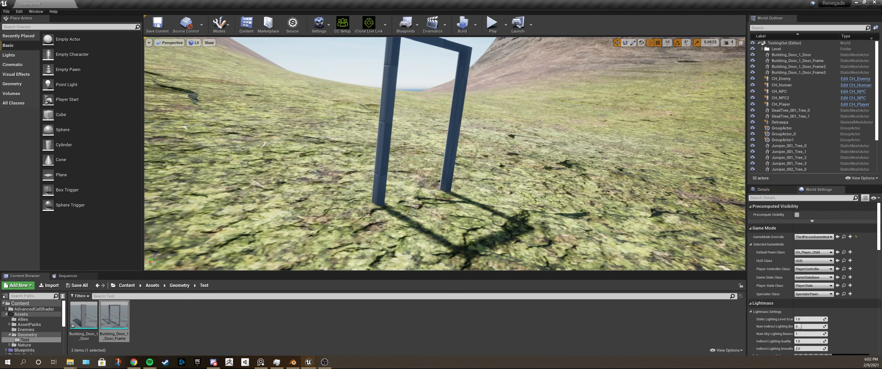